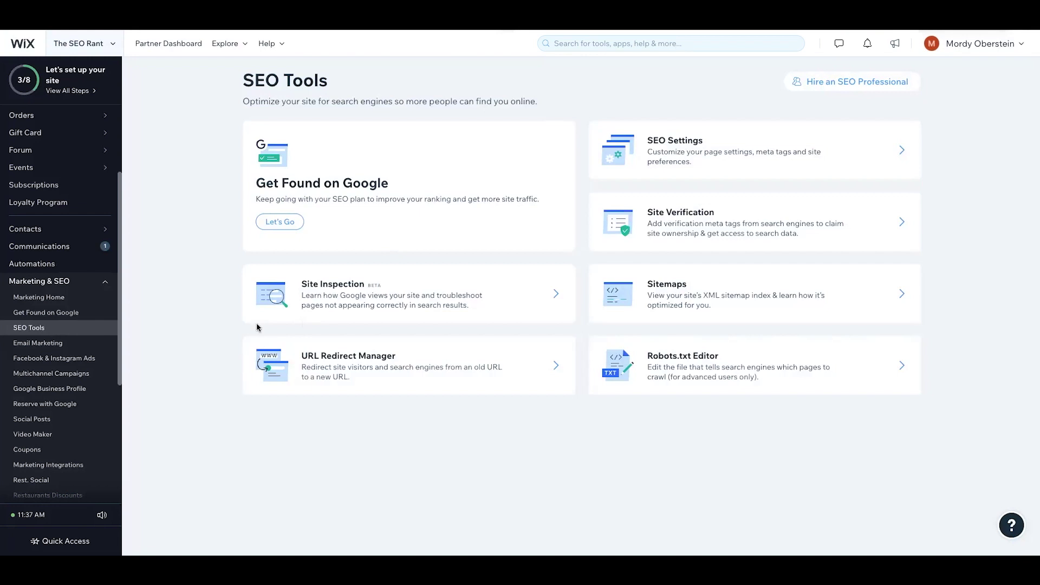
# Open the SEO Setup Checklist's business and keyword info for editing and start finding keywords with Semrush.
pyautogui.click(279, 223)
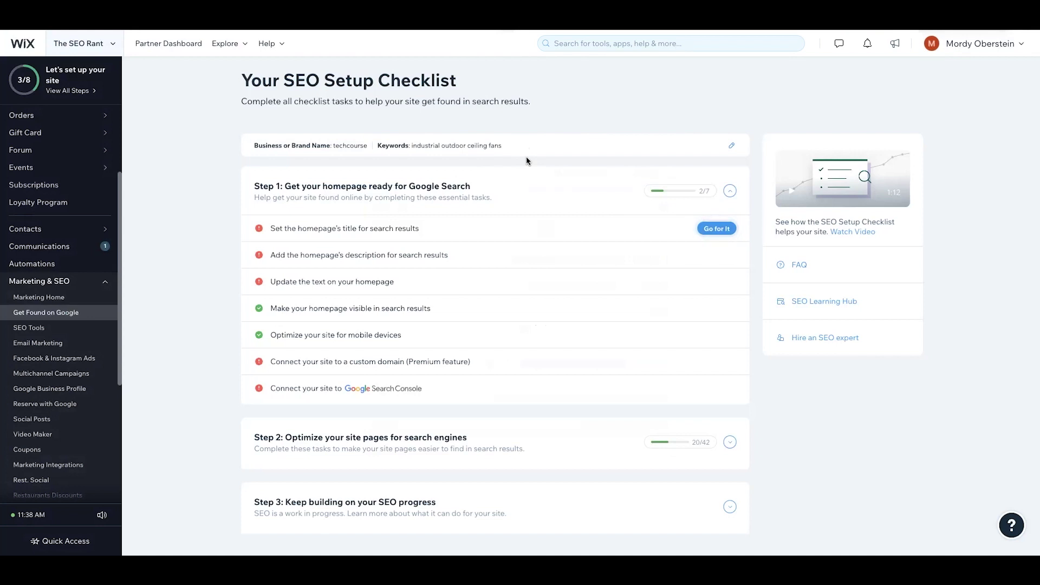
pyautogui.click(732, 148)
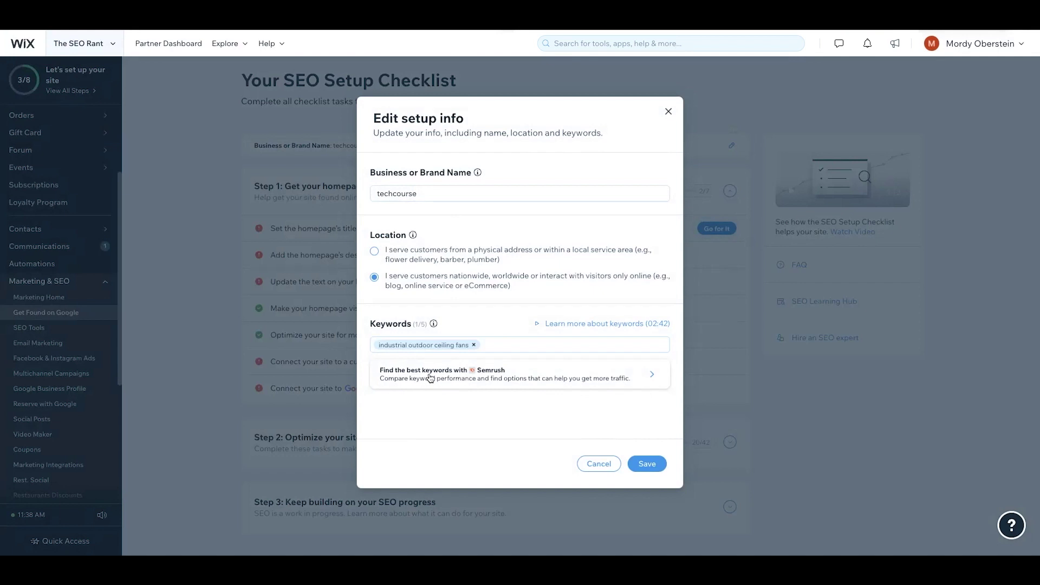
pyautogui.click(466, 375)
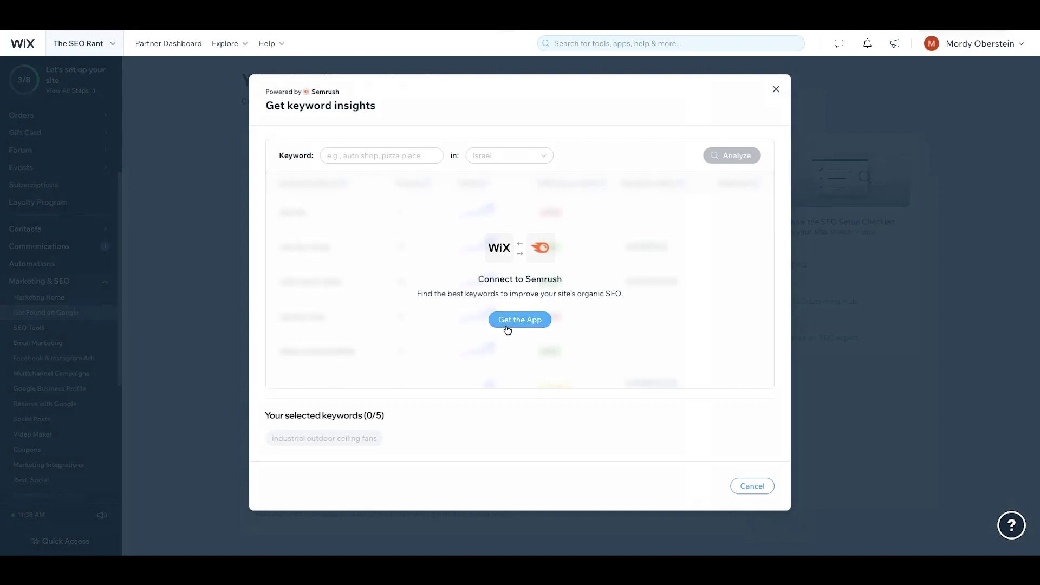
# Add the free Semrush app to the site to connect it for keyword research.
pyautogui.click(509, 323)
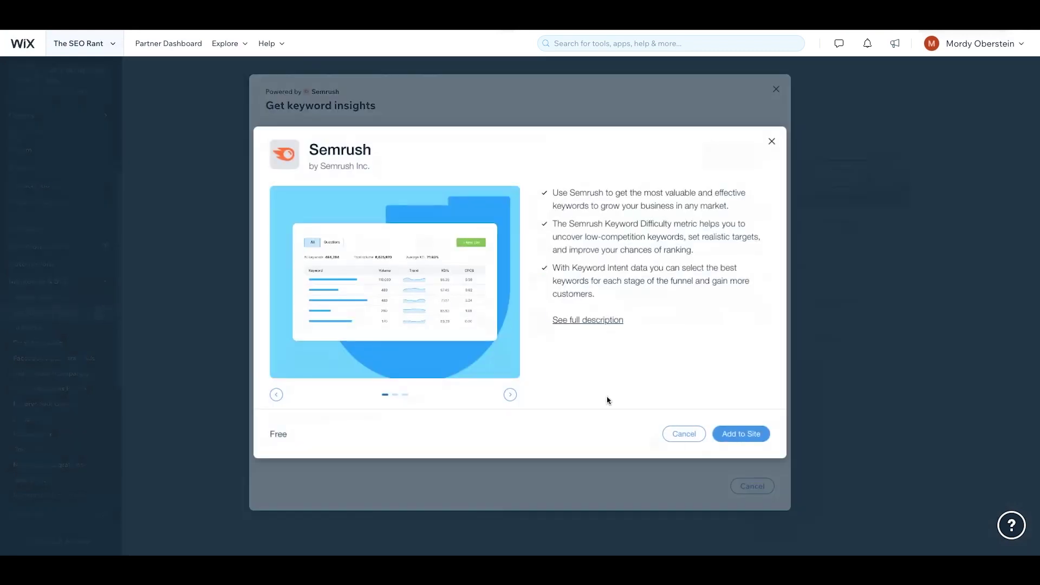
pyautogui.click(736, 433)
pyautogui.click(622, 187)
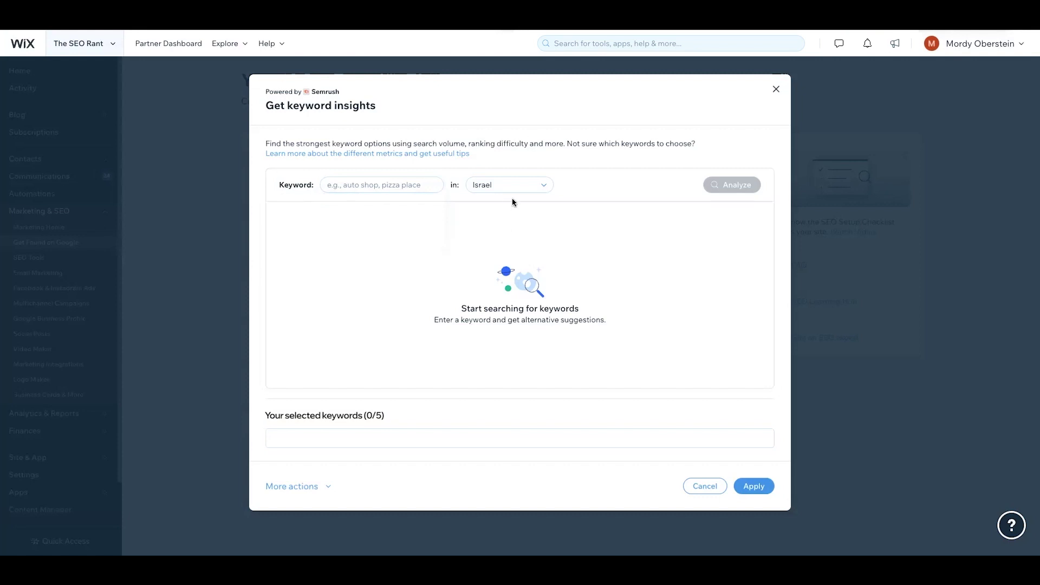
# Set the country for the keyword search to United States.
pyautogui.click(540, 192)
pyautogui.scroll(-8, 544, 262)
pyautogui.scroll(-15, 544, 262)
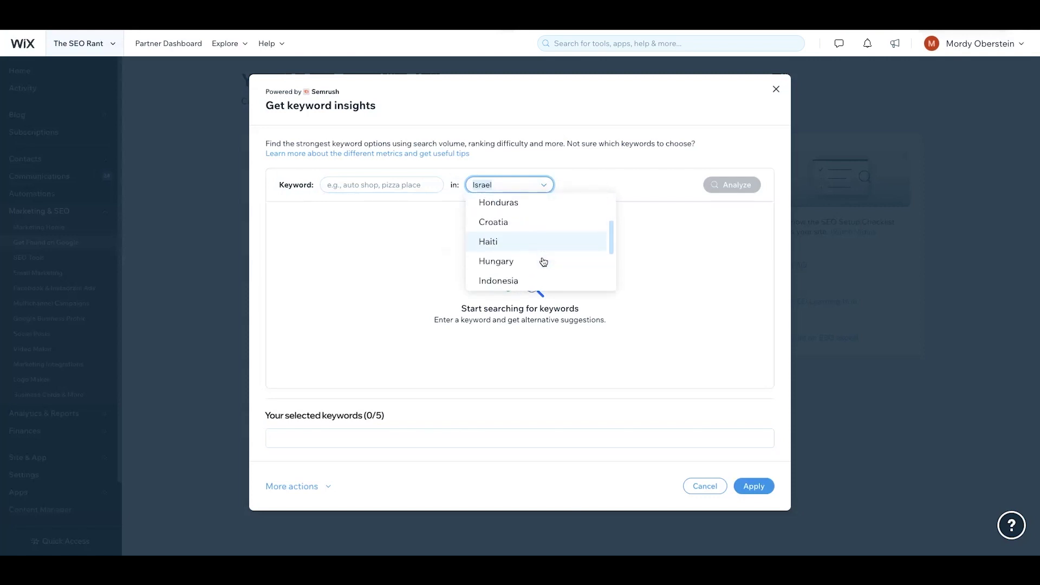
pyautogui.scroll(-15, 543, 262)
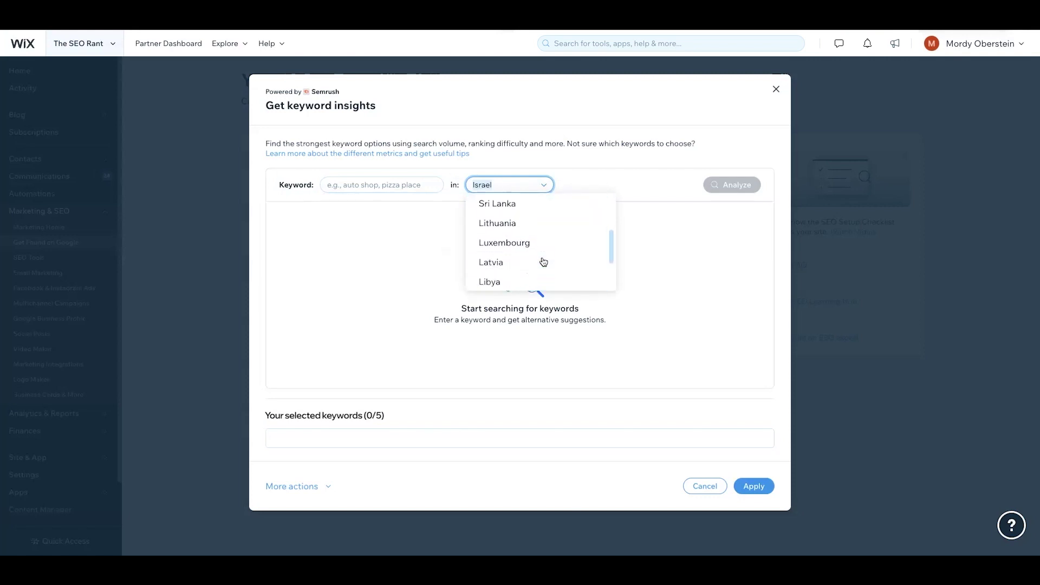
pyautogui.scroll(-15, 542, 260)
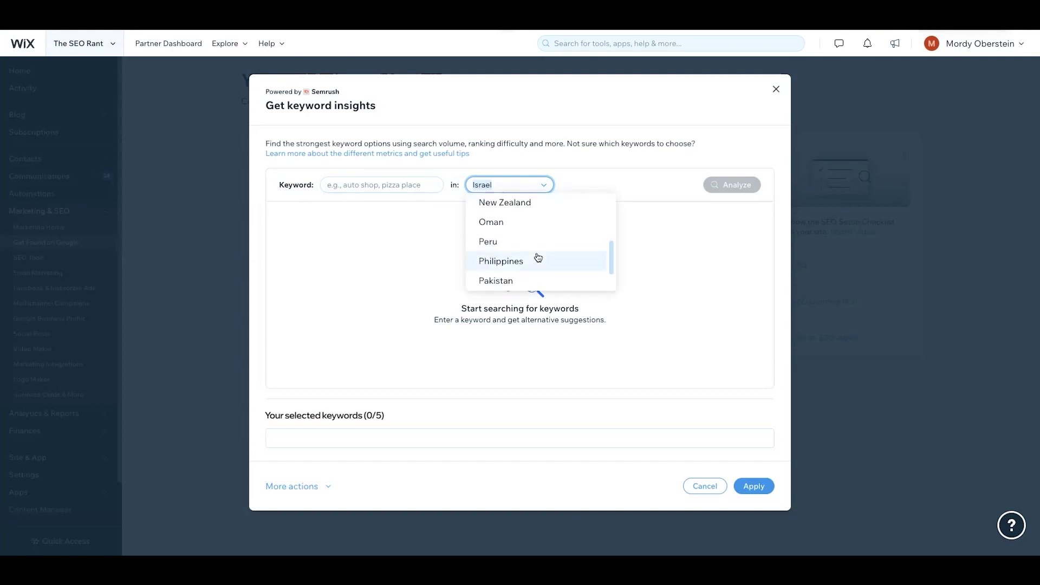
pyautogui.scroll(-8, 536, 259)
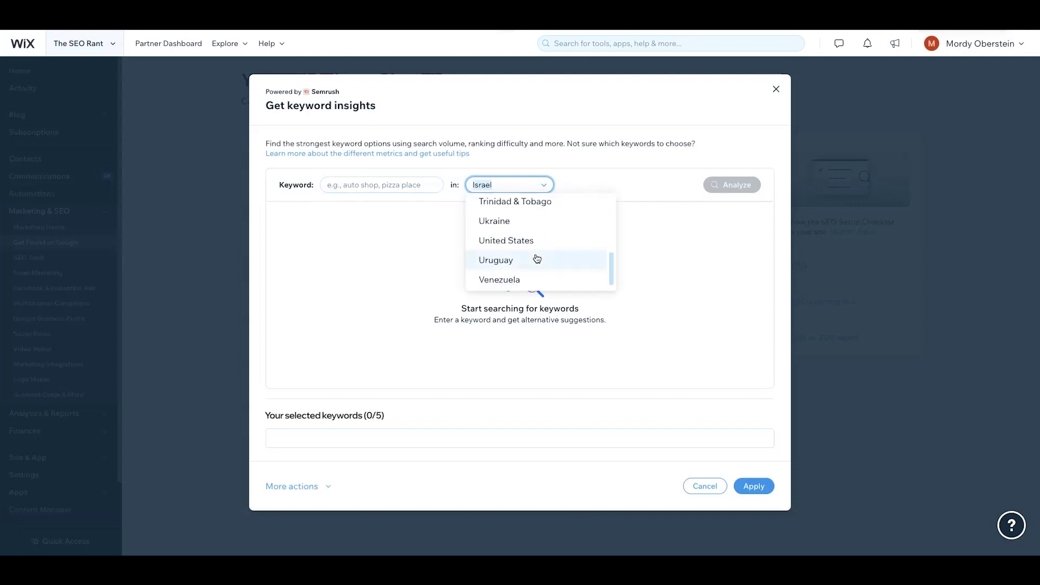
pyautogui.click(527, 244)
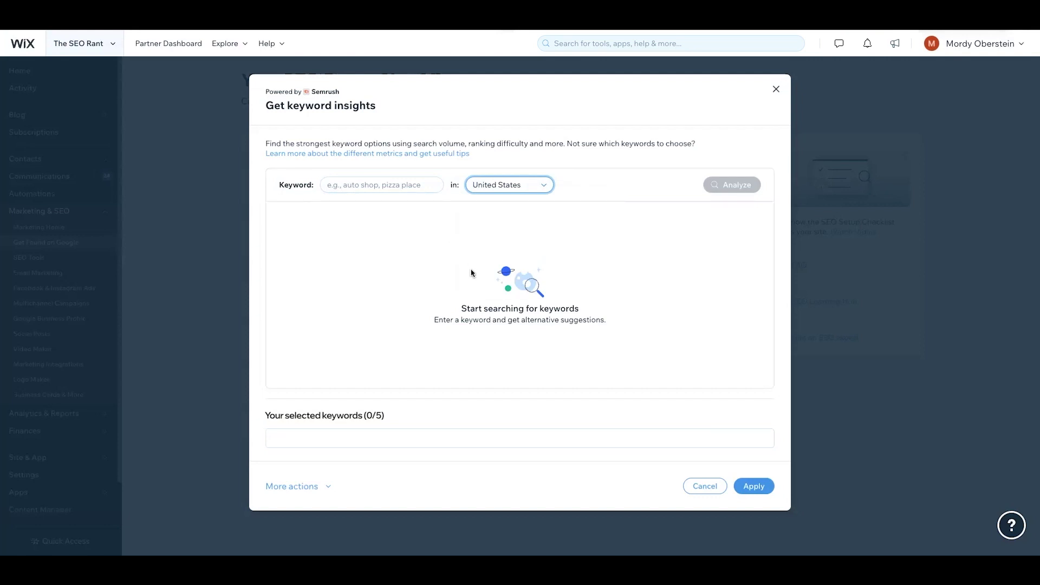
# Analyze the keyword "ceiling fans" to get alternative keyword suggestions.
pyautogui.click(372, 187)
pyautogui.write('ceiling fans')
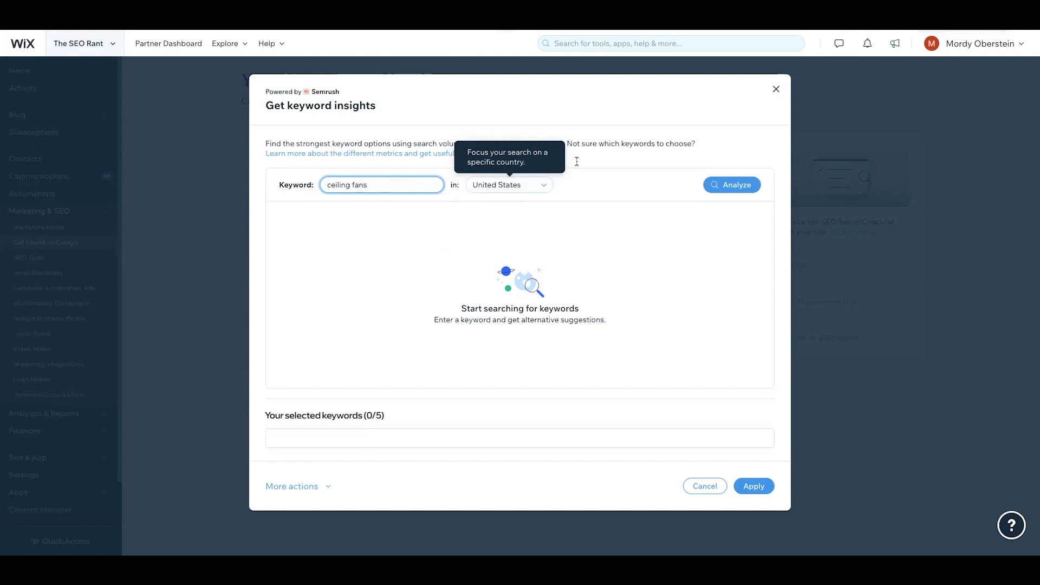
pyautogui.click(734, 185)
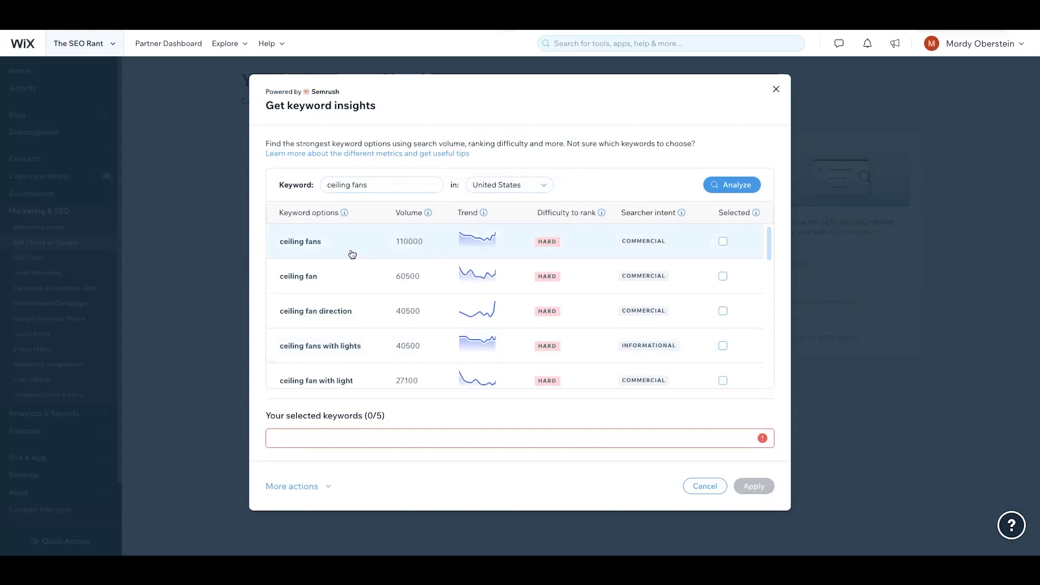
# Examine the volume, trend, ranking difficulty and searcher intent of the keyword options for "ceiling fans".
pyautogui.scroll(-5, 360, 279)
pyautogui.scroll(-2, 332, 232)
pyautogui.scroll(6, 346, 249)
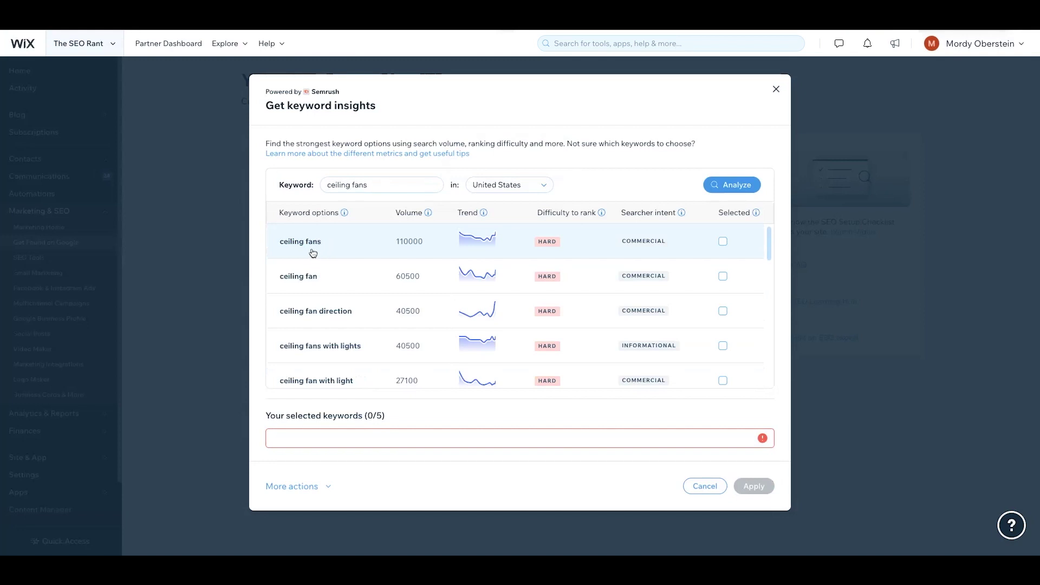
pyautogui.click(376, 185)
pyautogui.click(329, 185)
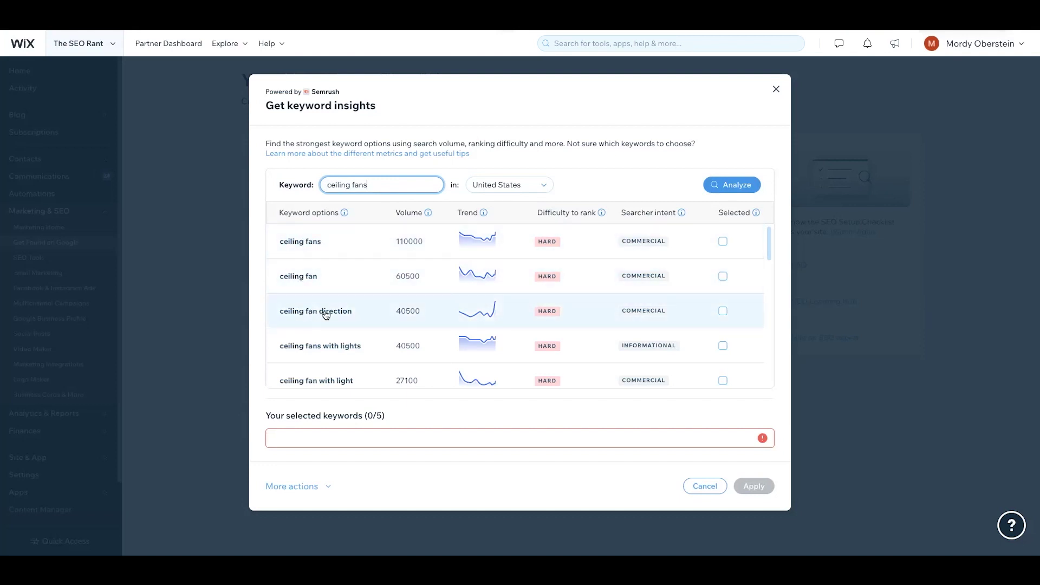
pyautogui.scroll(-1, 323, 317)
pyautogui.scroll(1, 324, 317)
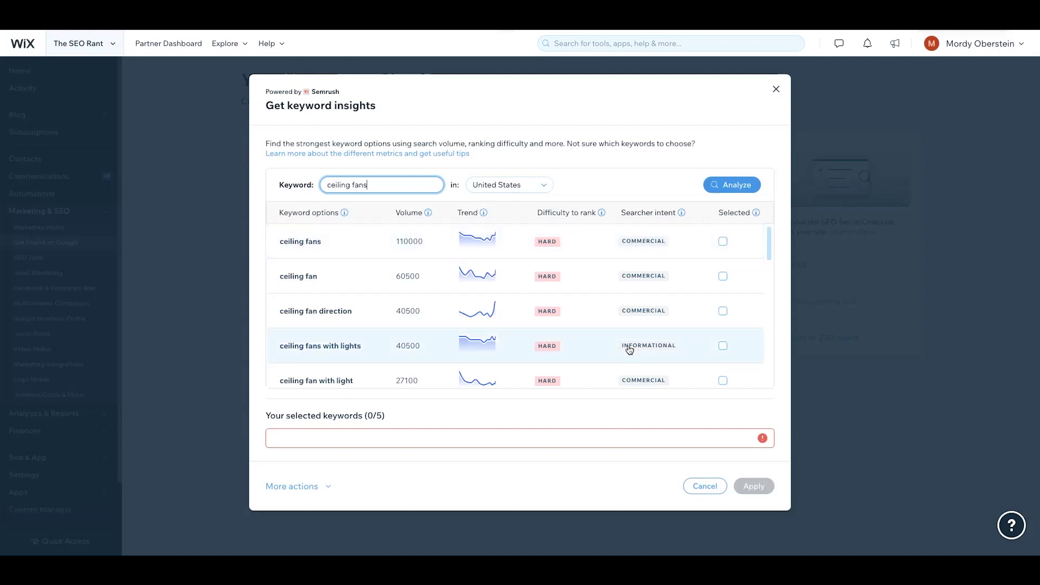
# Select "hunter ceiling fans" from the suggested keyword options.
pyautogui.scroll(-3, 629, 349)
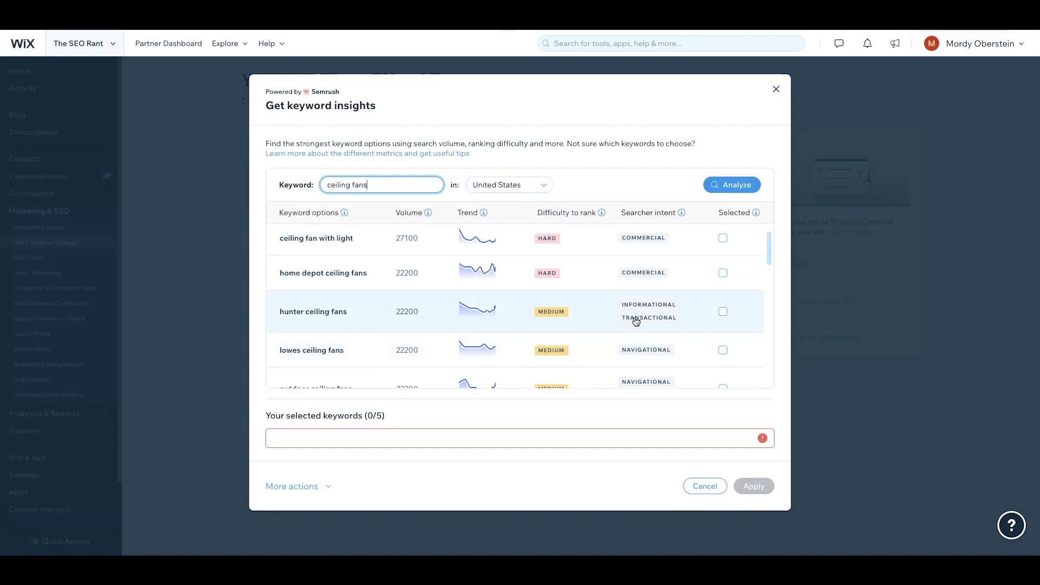
pyautogui.click(722, 313)
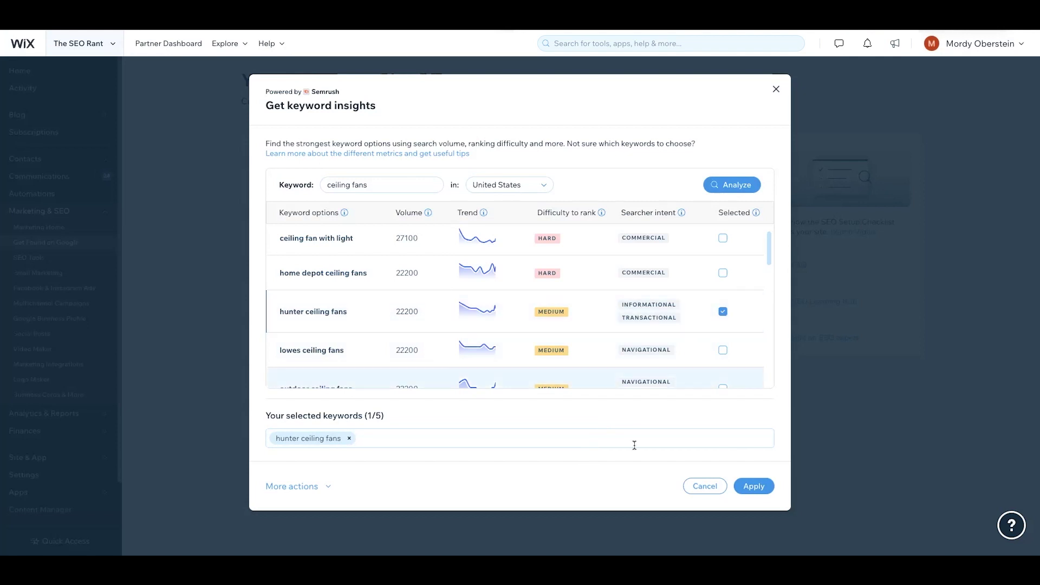
pyautogui.click(764, 488)
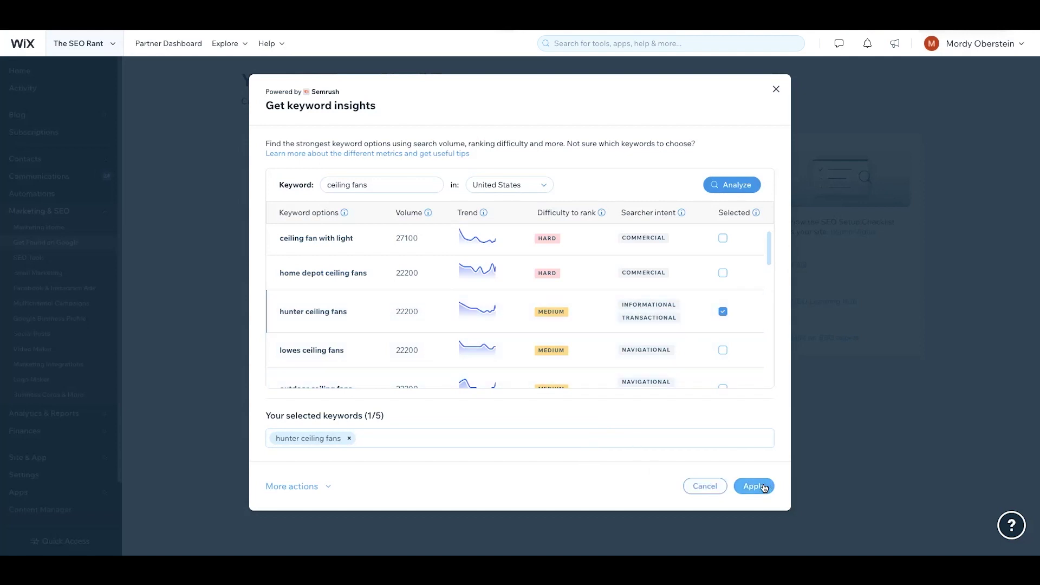
# Review the Google results page for "ceiling fans" to see which kinds of sites and features rank for the term.
pyautogui.scroll(3, 527, 343)
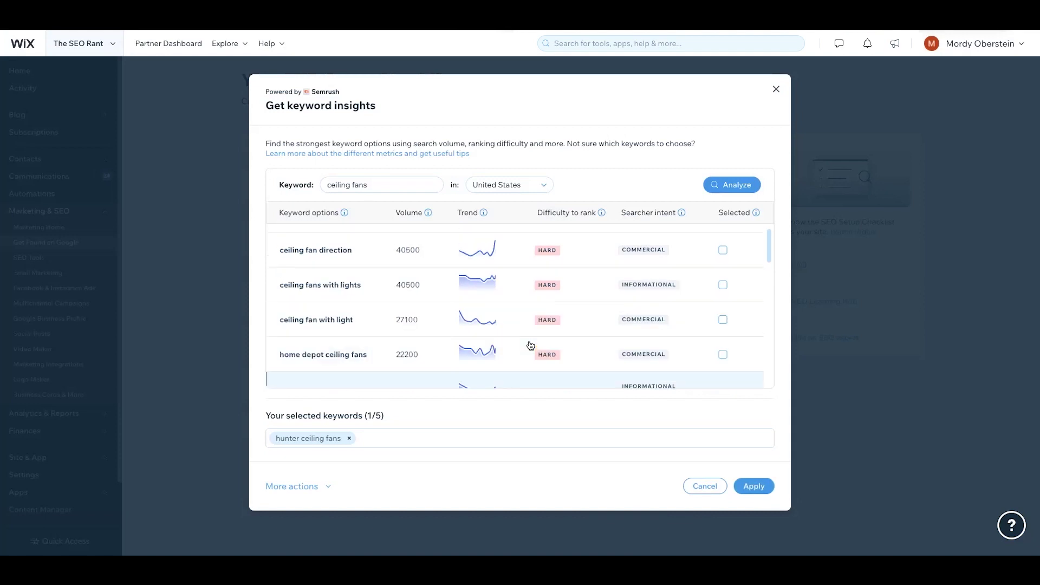
pyautogui.scroll(1, 527, 343)
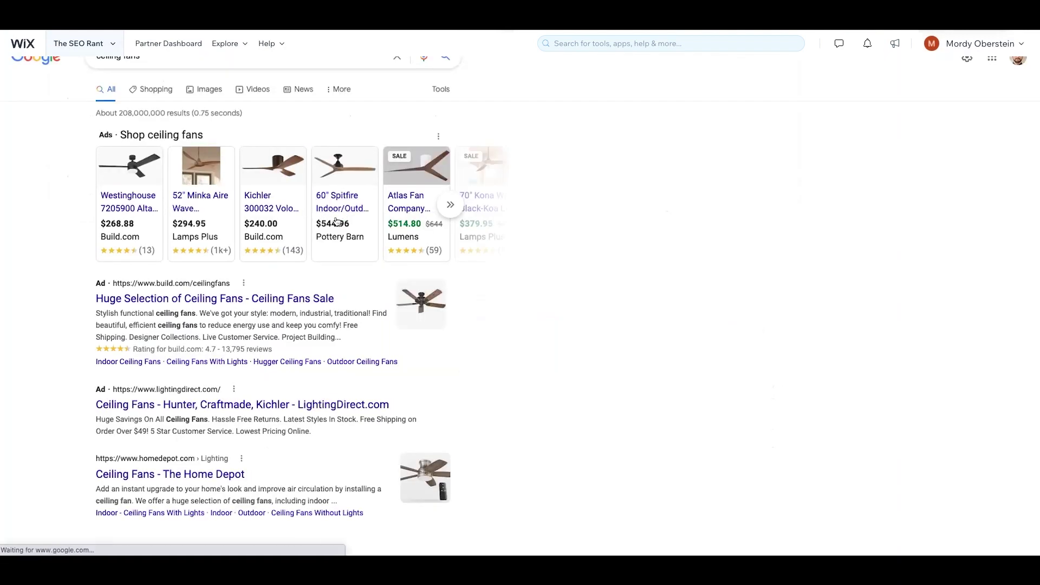
pyautogui.scroll(-3, 257, 249)
pyautogui.scroll(-3, 257, 248)
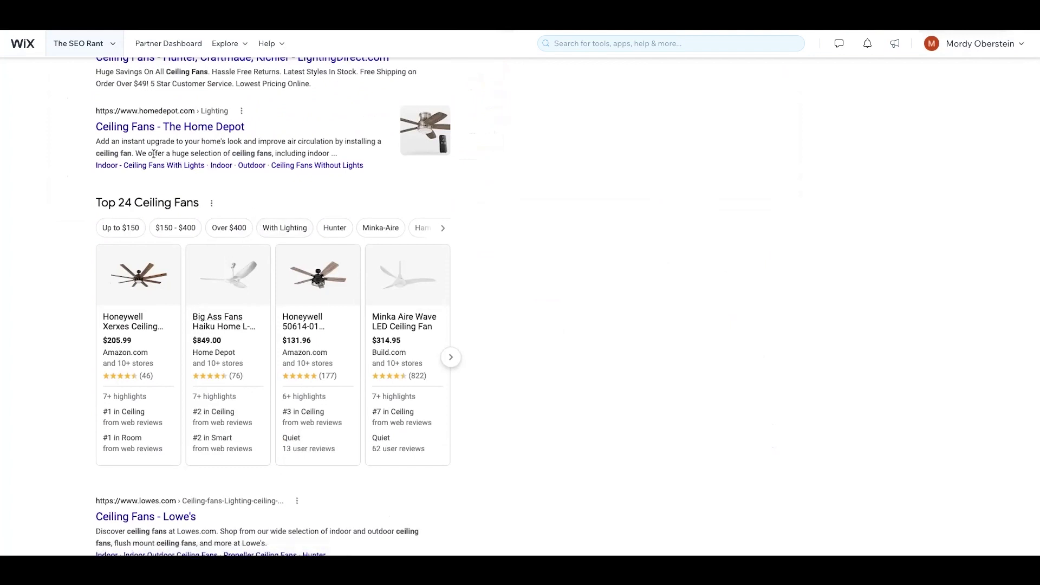
pyautogui.scroll(-4, 219, 190)
pyautogui.scroll(-1, 190, 208)
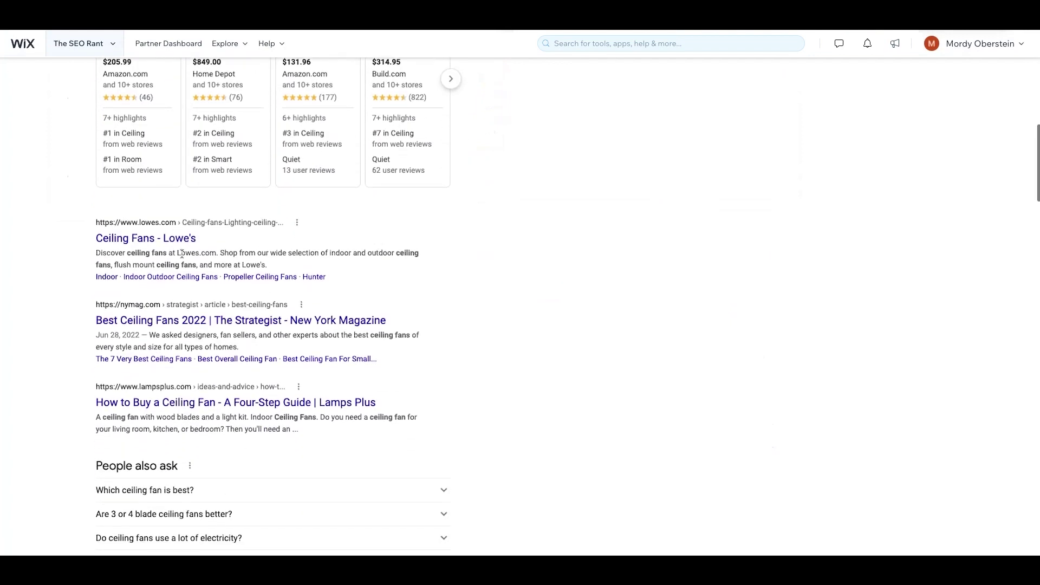
pyautogui.scroll(-5, 207, 352)
pyautogui.scroll(-9, 208, 353)
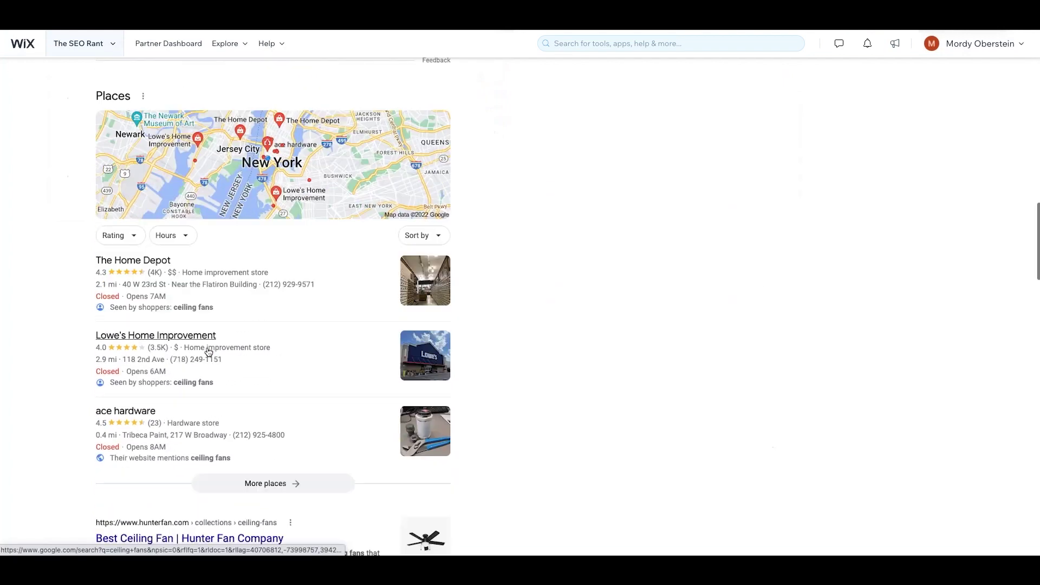
pyautogui.scroll(-6, 217, 304)
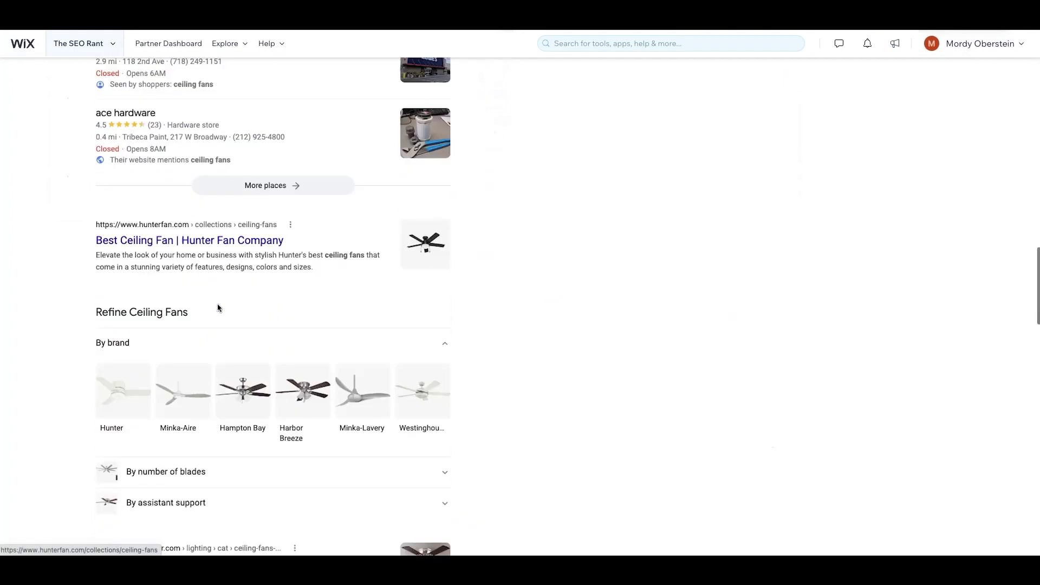
pyautogui.scroll(-1, 217, 305)
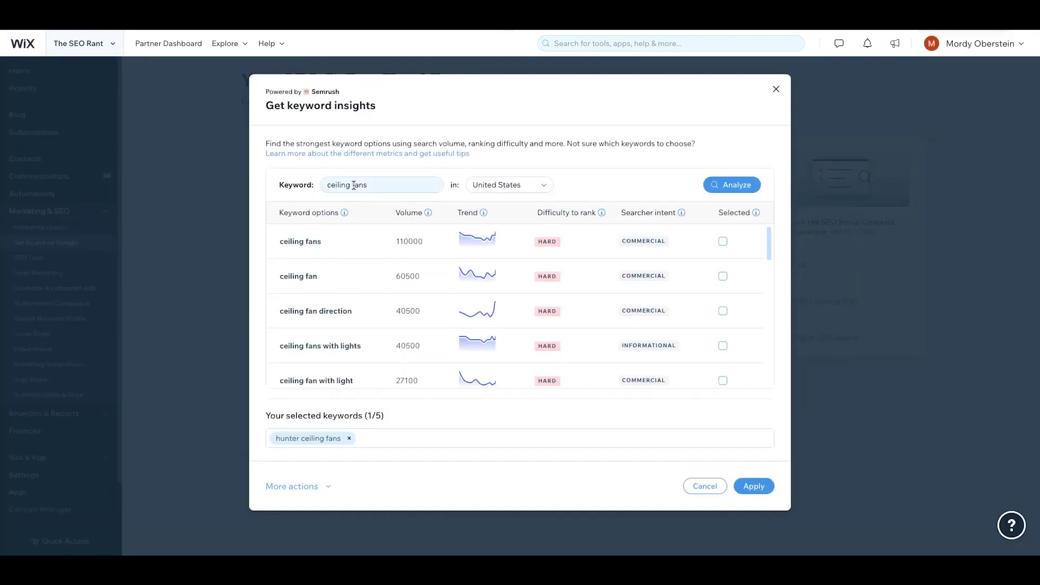
# Select the suggested keyword "outdoor ceiling fan" and analyze the more specific keyword "outdoor ceiling fans".
pyautogui.scroll(-15, 341, 303)
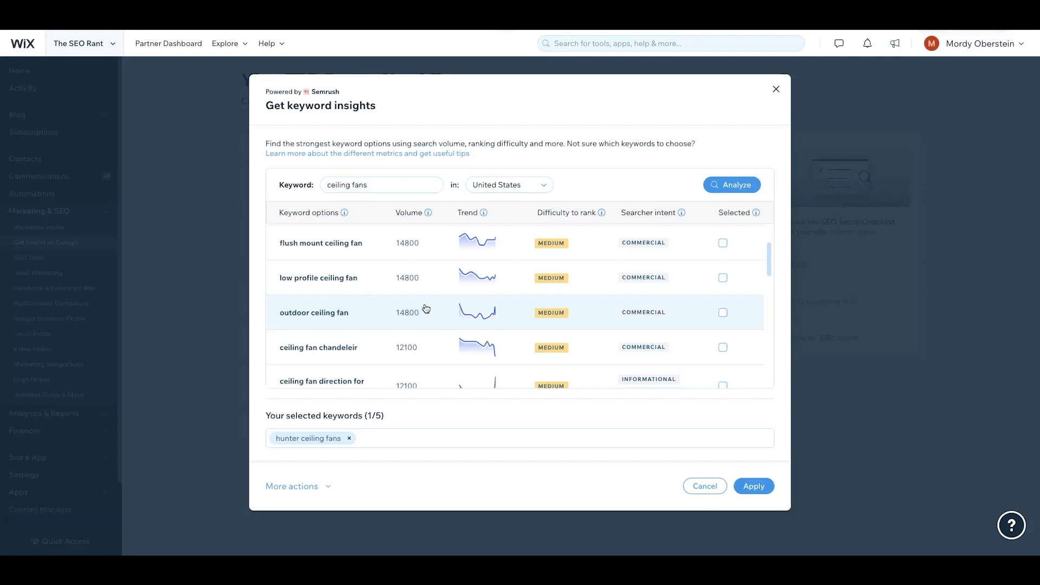
pyautogui.click(355, 318)
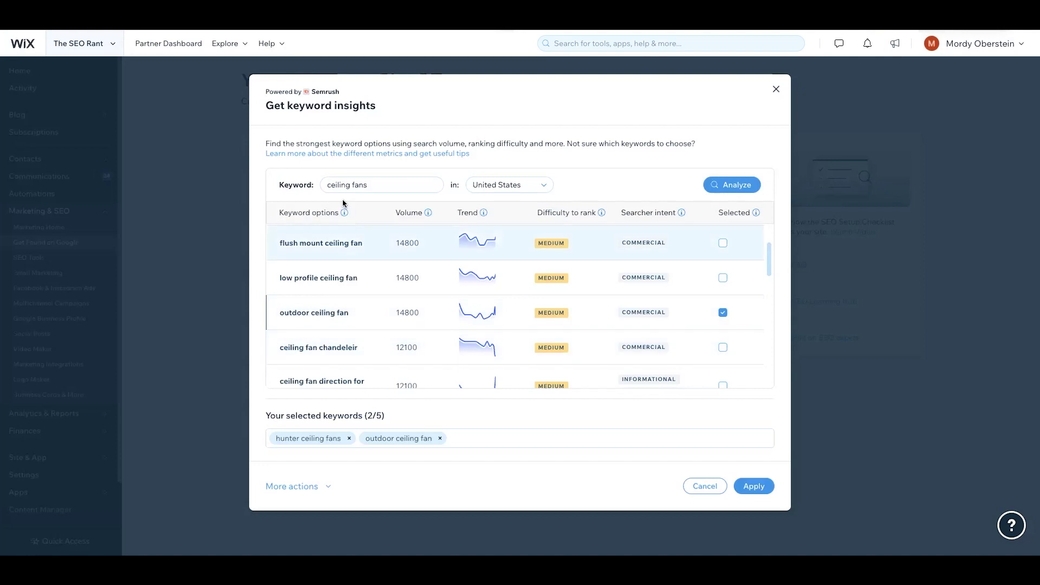
pyautogui.click(327, 185)
pyautogui.write('outdoor')
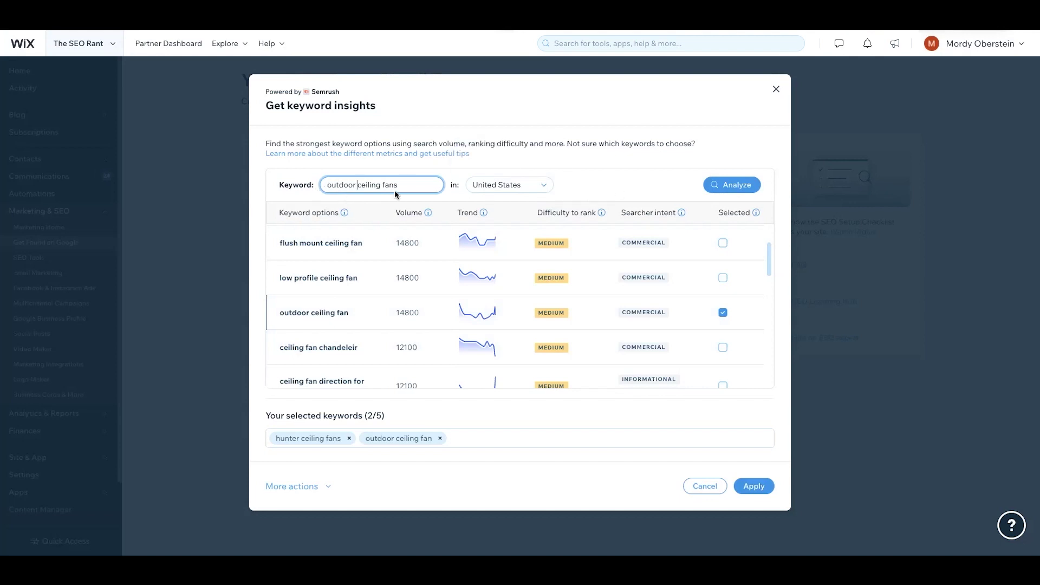
pyautogui.click(738, 183)
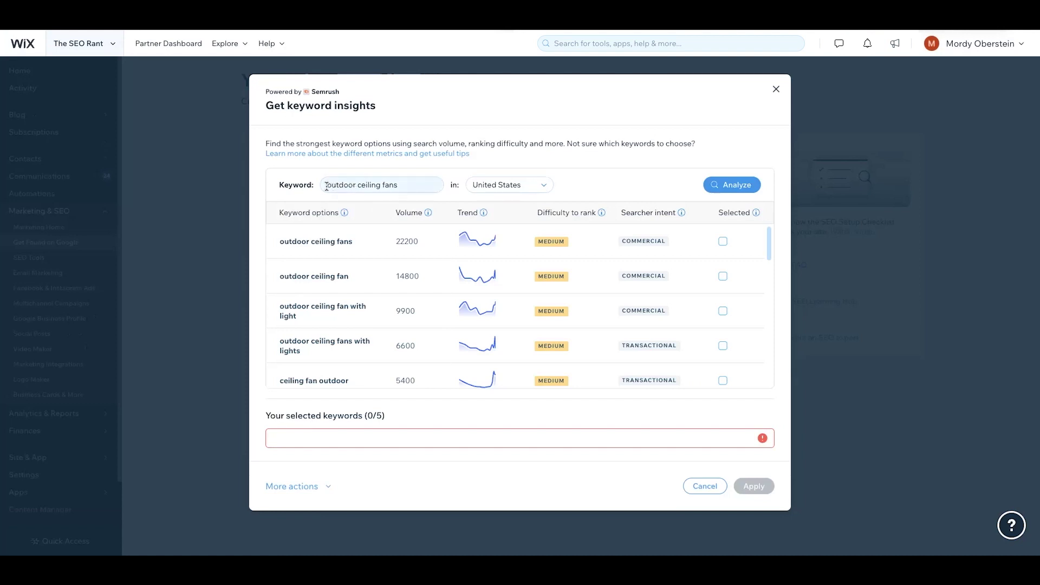
# Narrow the keyword to "outdoor industrial ceiling fans" and analyze it.
pyautogui.click(359, 185)
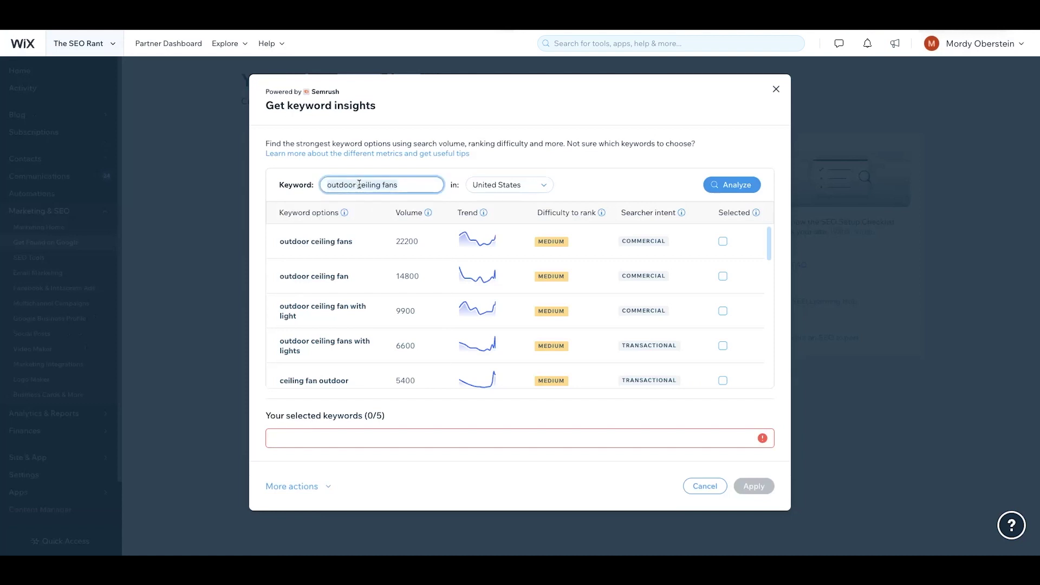
pyautogui.click(356, 185)
pyautogui.write('indust')
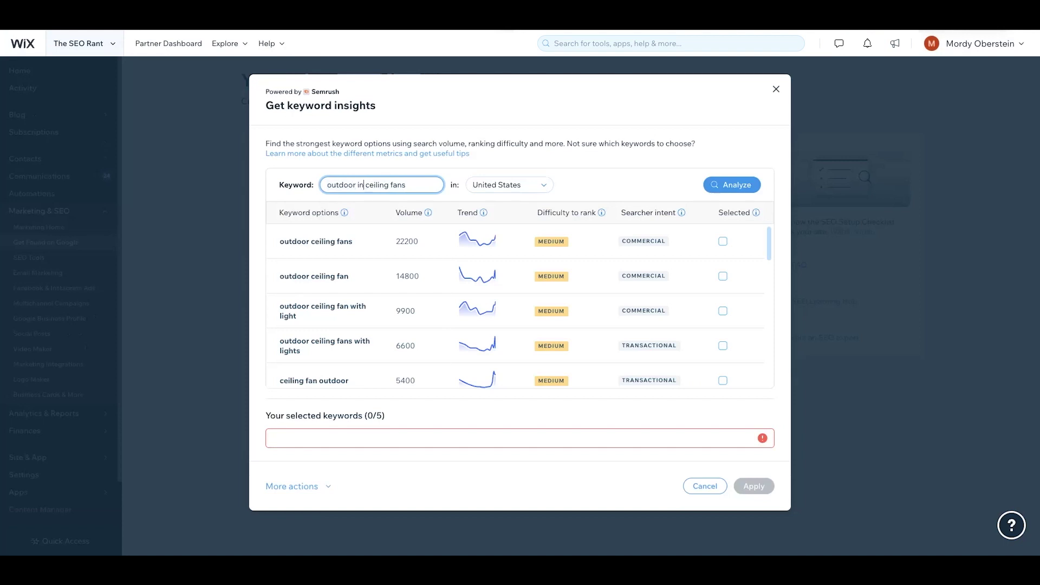
pyautogui.write('rial')
pyautogui.click(735, 186)
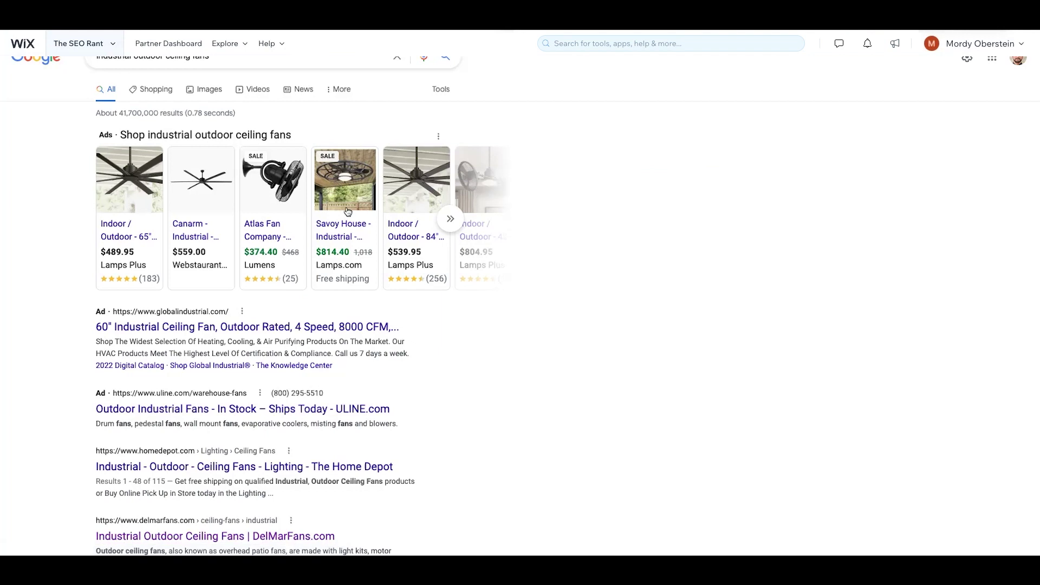
# Review the Google results page for "industrial outdoor ceiling fans" to see which sites rank for the narrower term.
pyautogui.scroll(-6, 325, 232)
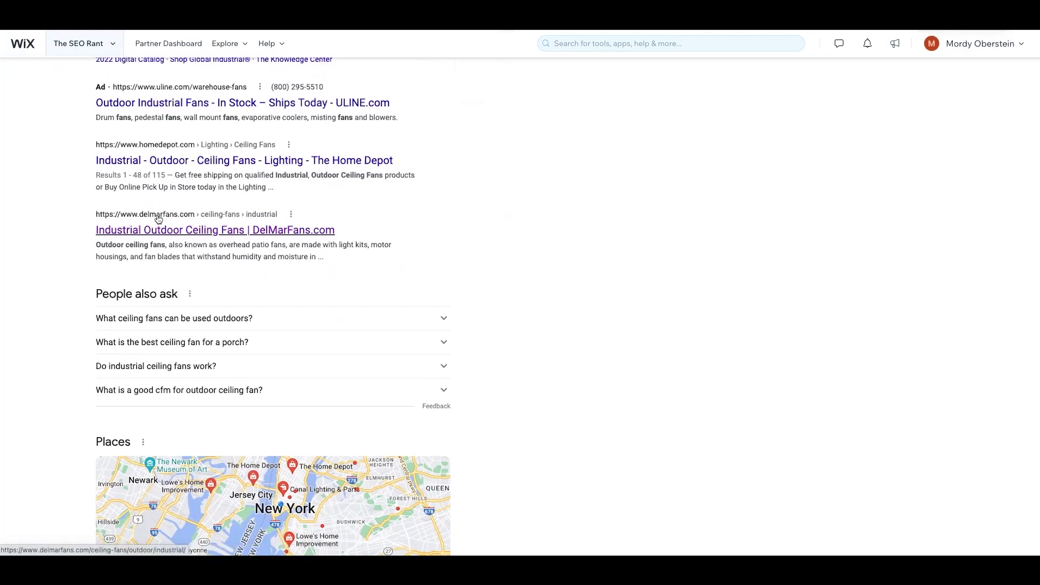
pyautogui.scroll(-6, 190, 221)
pyautogui.scroll(-15, 191, 221)
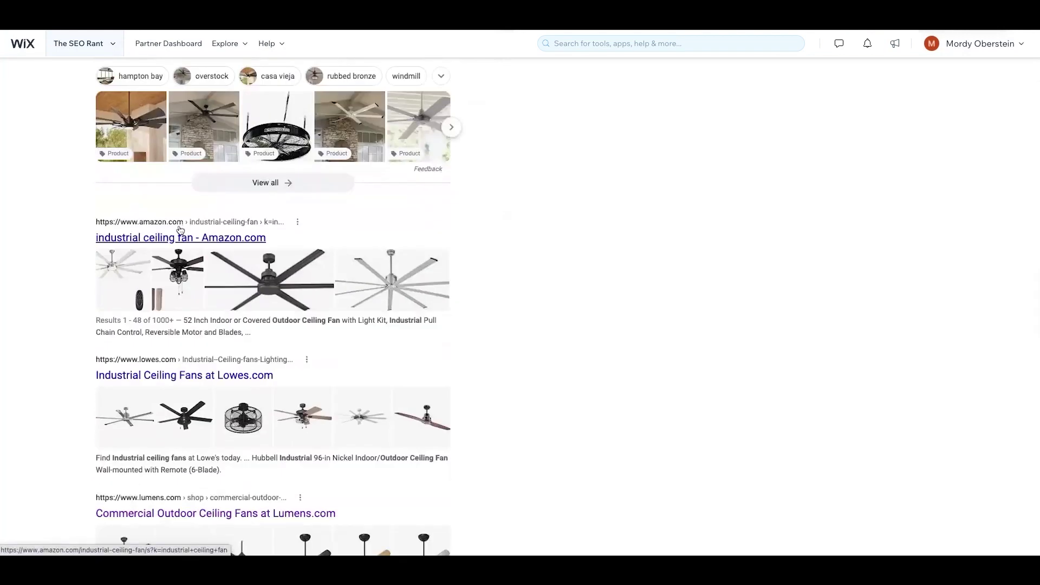
pyautogui.scroll(-5, 180, 228)
pyautogui.scroll(-5, 163, 273)
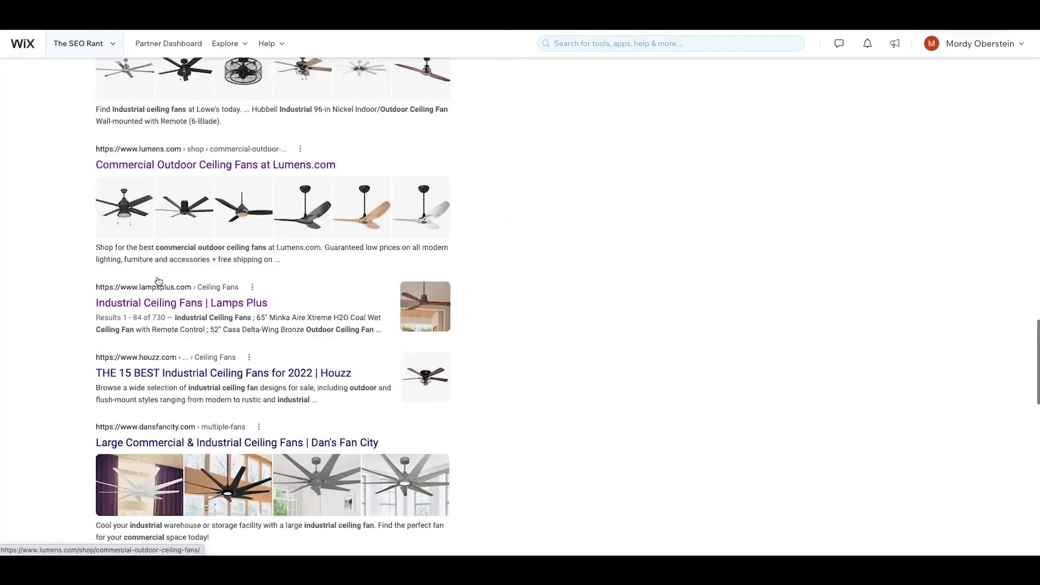
# Finish reviewing the search results and select the keyword option "industrial outdoor ceiling fans".
pyautogui.scroll(-2, 162, 281)
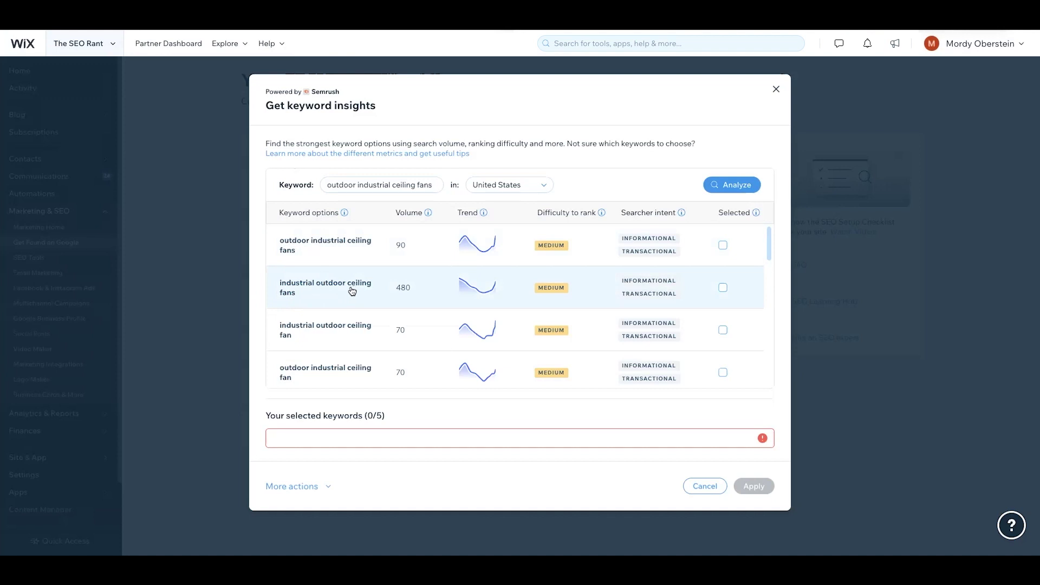
pyautogui.click(723, 288)
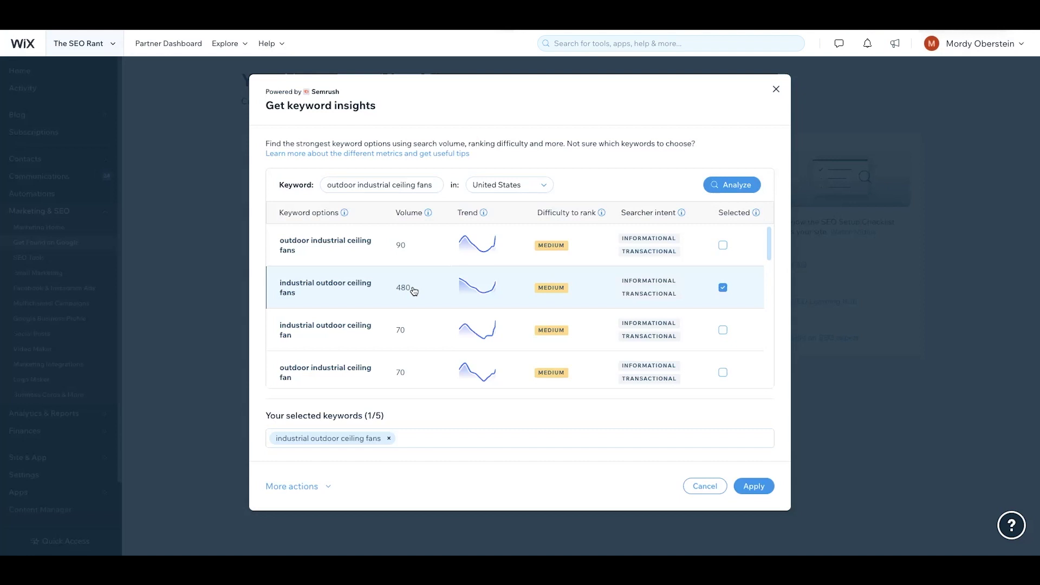
# Replace the keyword with "gardening" and analyze it for the United States.
pyautogui.click(435, 186)
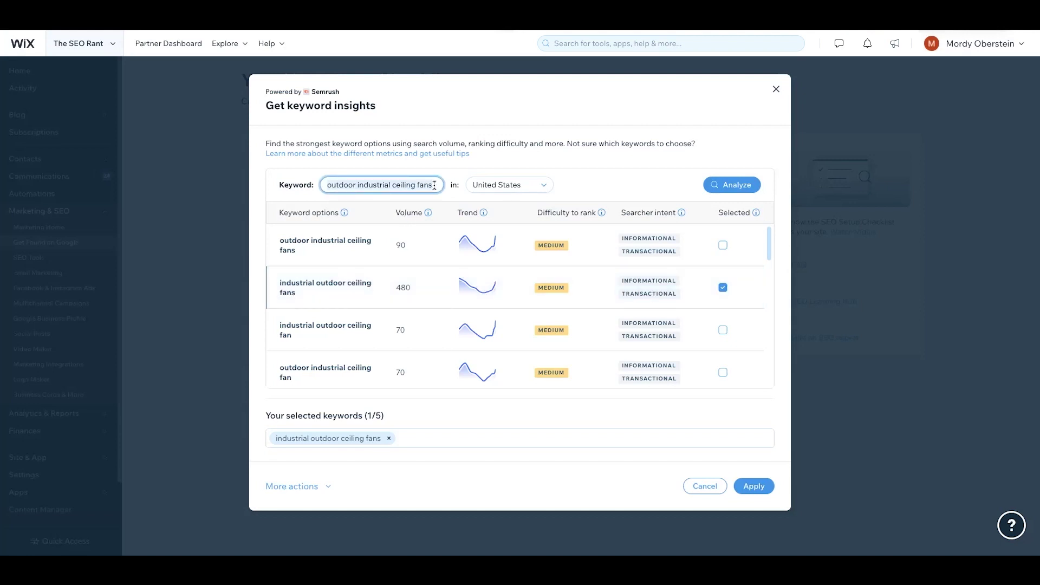
pyautogui.hotkey('ctrl', 'a')
pyautogui.press('BackSpace')
pyautogui.write('g')
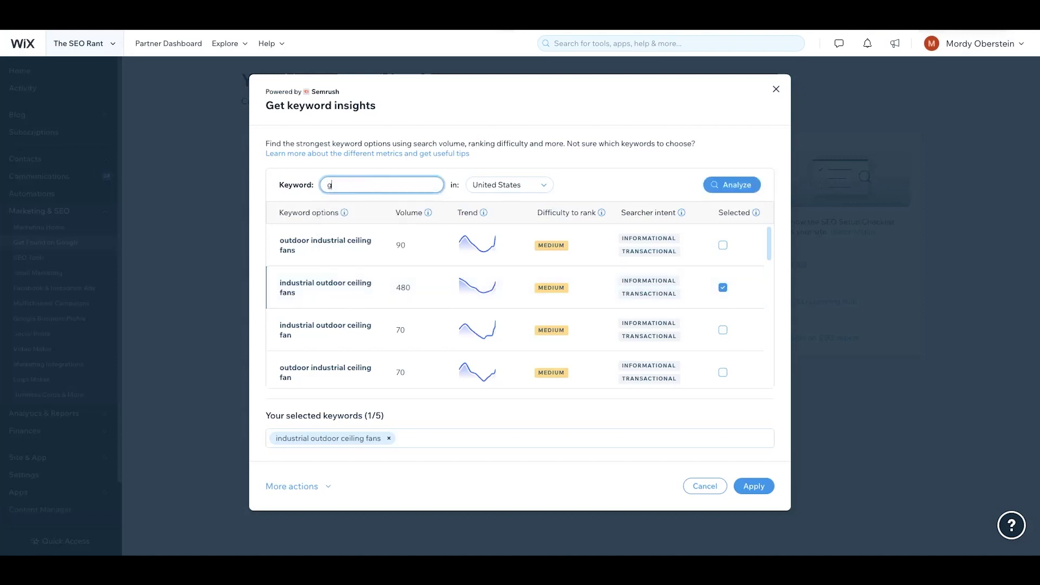
pyautogui.write('ardening')
pyautogui.click(731, 185)
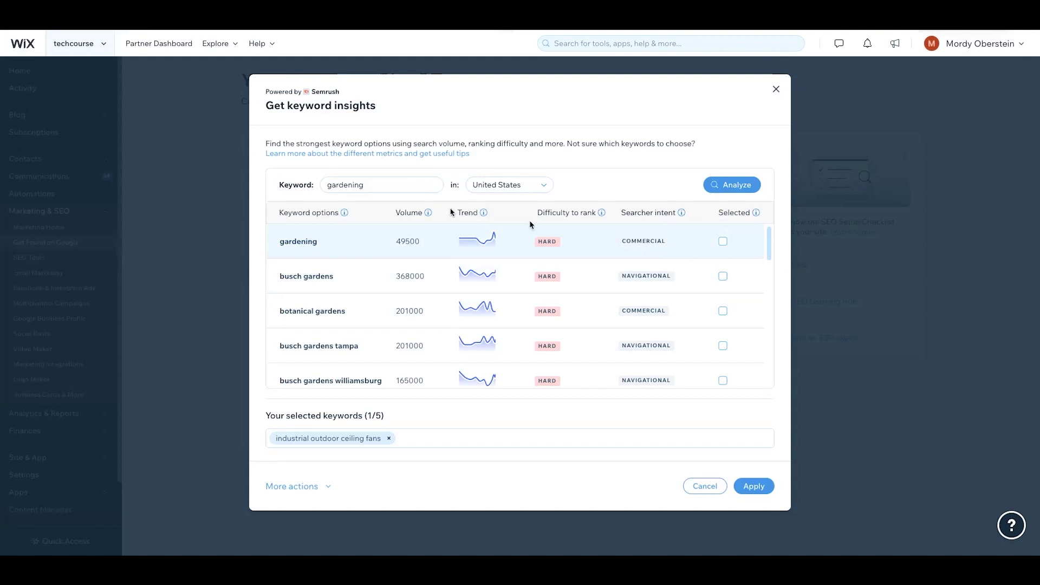
# Narrow the keyword to "gardening tips", analyze it, and review the more specific keyword options for volume, difficulty and searcher intent.
pyautogui.click(386, 187)
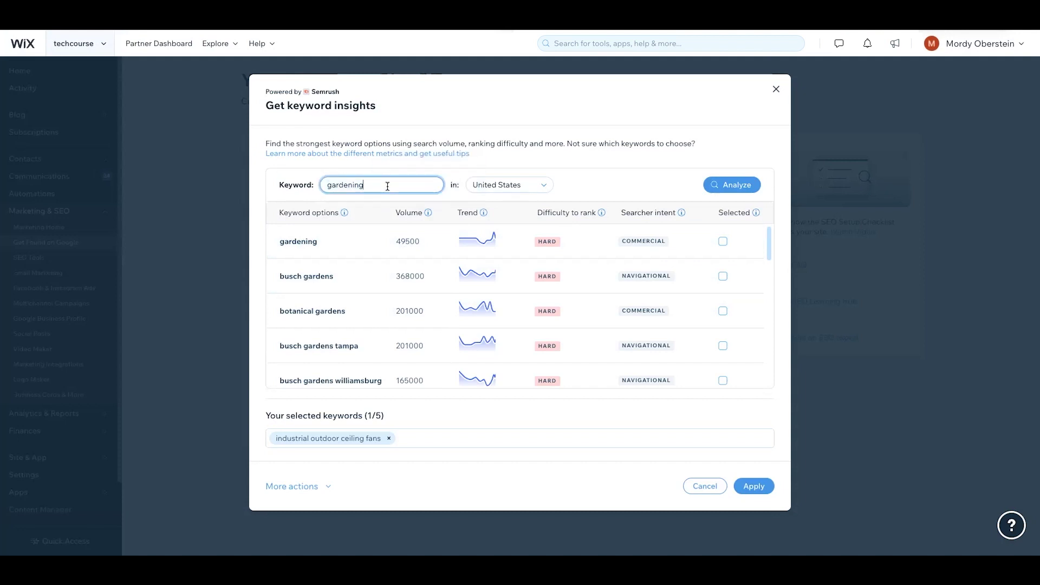
pyautogui.write('tips')
pyautogui.click(731, 184)
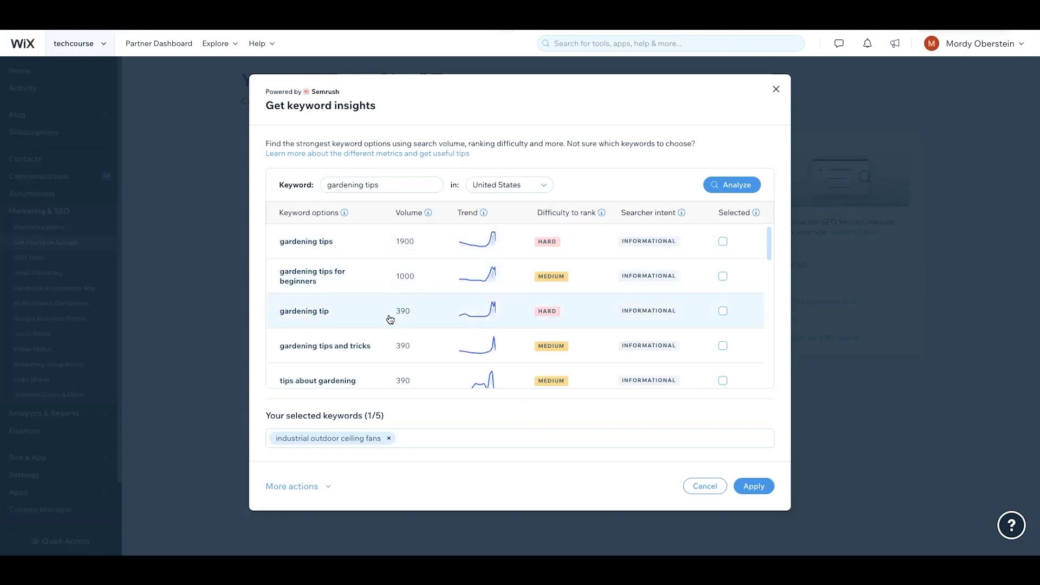
pyautogui.scroll(-3, 389, 319)
pyautogui.scroll(-2, 362, 314)
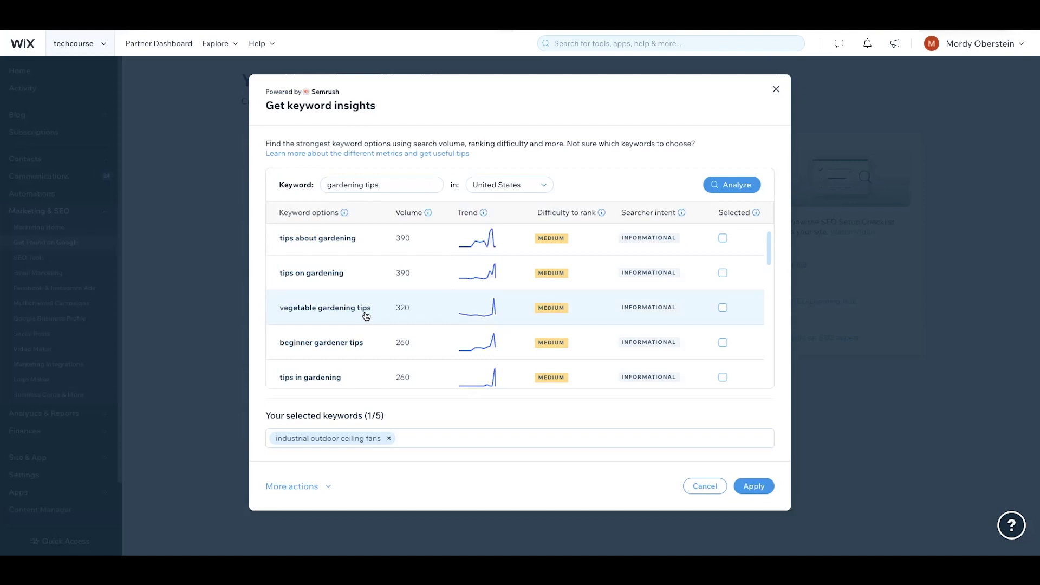
pyautogui.scroll(-1, 366, 316)
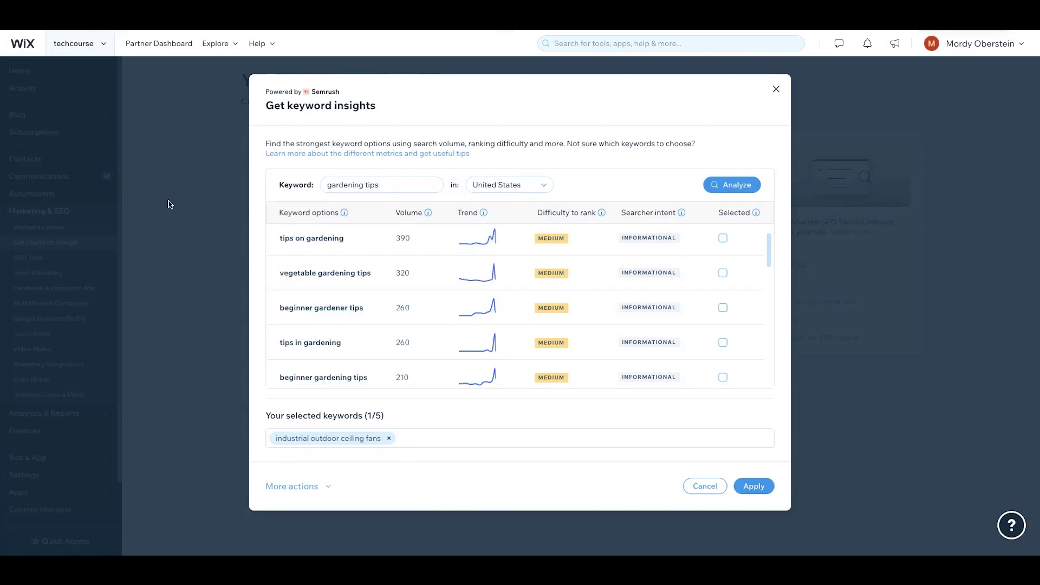